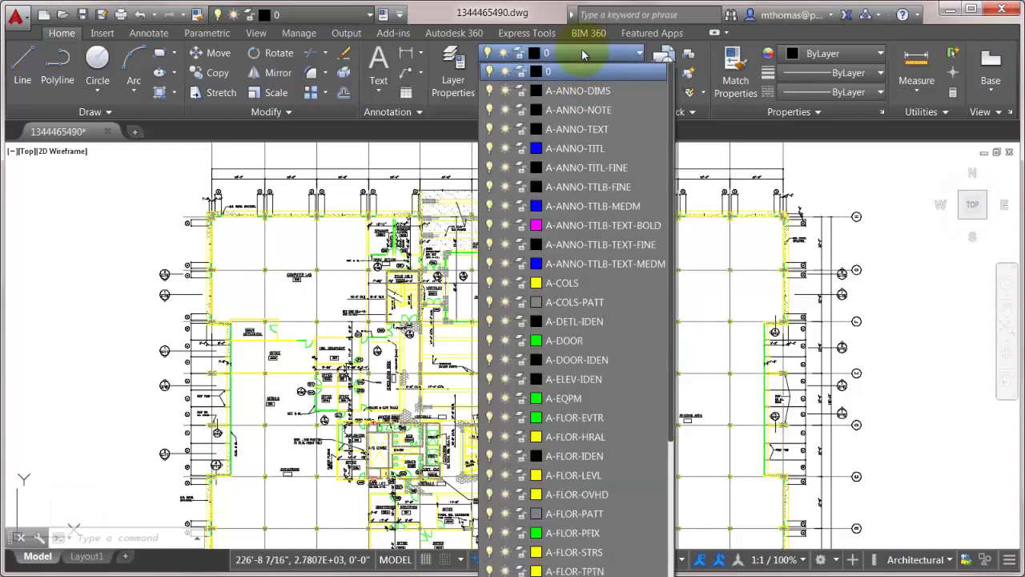
Open the Layer Properties Manager from the Home tab
{"action": "scroll", "coordinate": [608, 373], "scroll_direction": "down", "scroll_amount": 1}
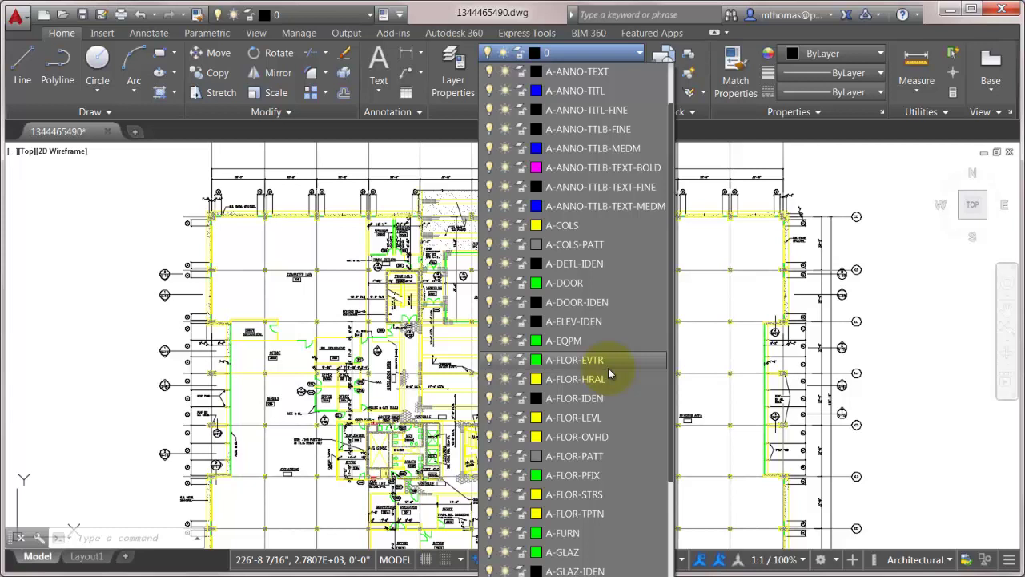
{"action": "scroll", "coordinate": [607, 366], "scroll_direction": "down", "scroll_amount": 1}
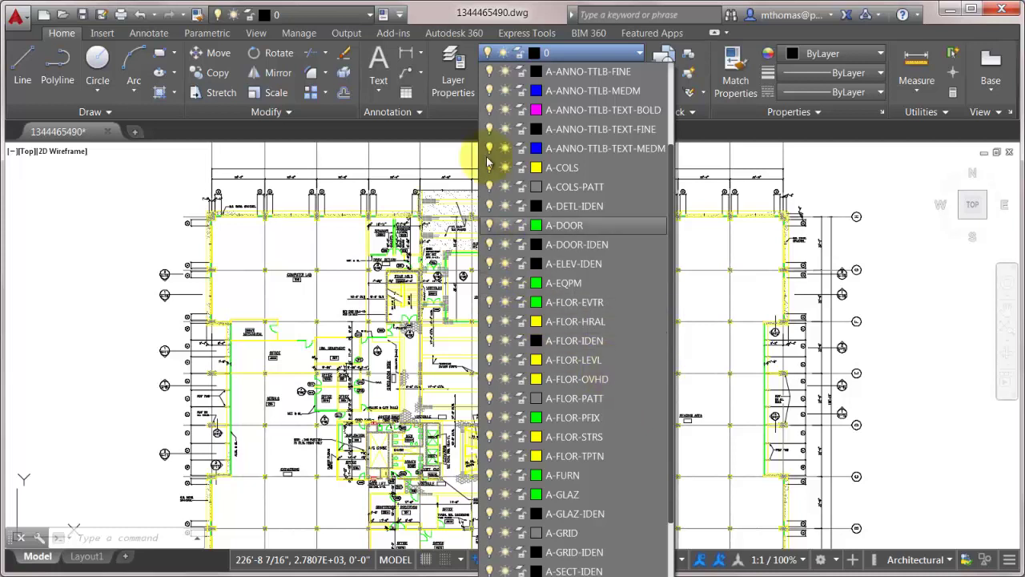
{"action": "left_click", "coordinate": [452, 70]}
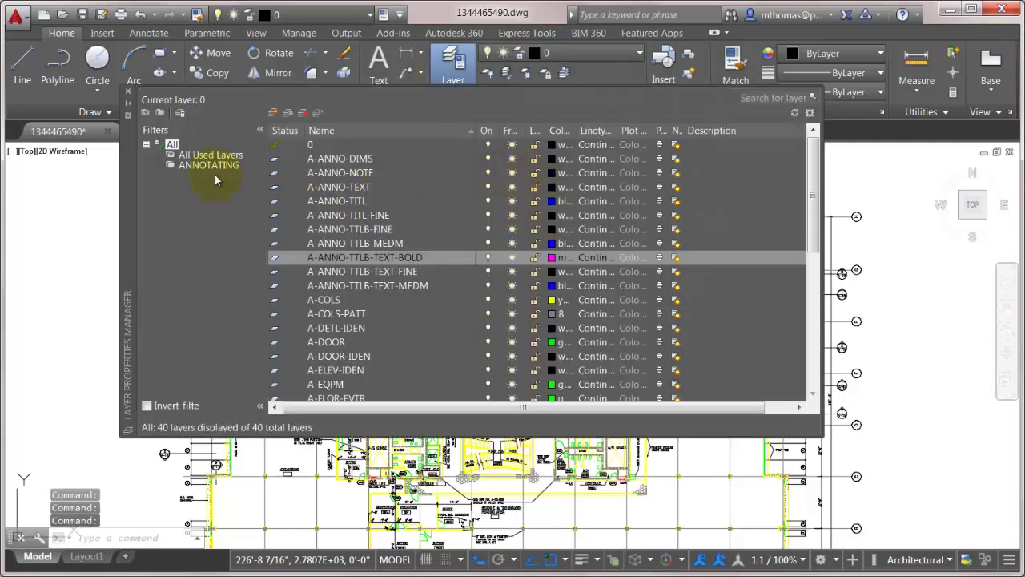
Collapse the Filters pane to widen the layer list, then expand it again
{"action": "right_click", "coordinate": [178, 147]}
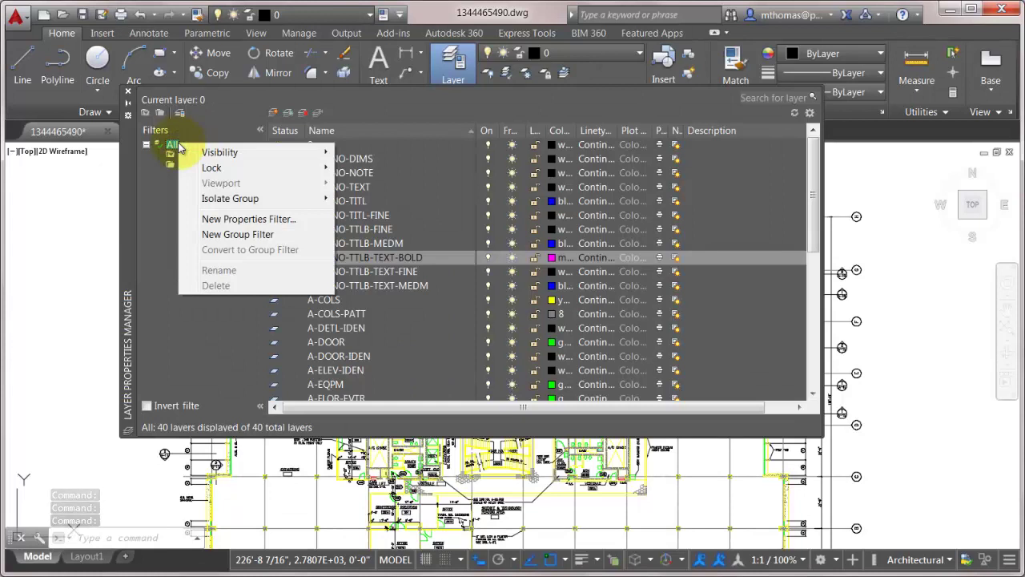
{"action": "left_click", "coordinate": [185, 339]}
{"action": "left_click", "coordinate": [259, 405]}
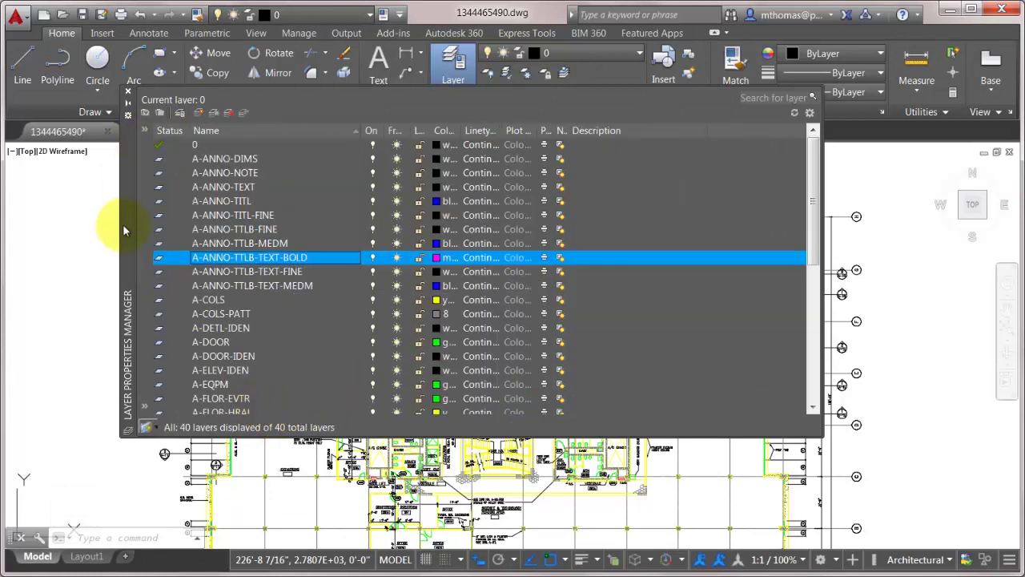
{"action": "left_click", "coordinate": [146, 427]}
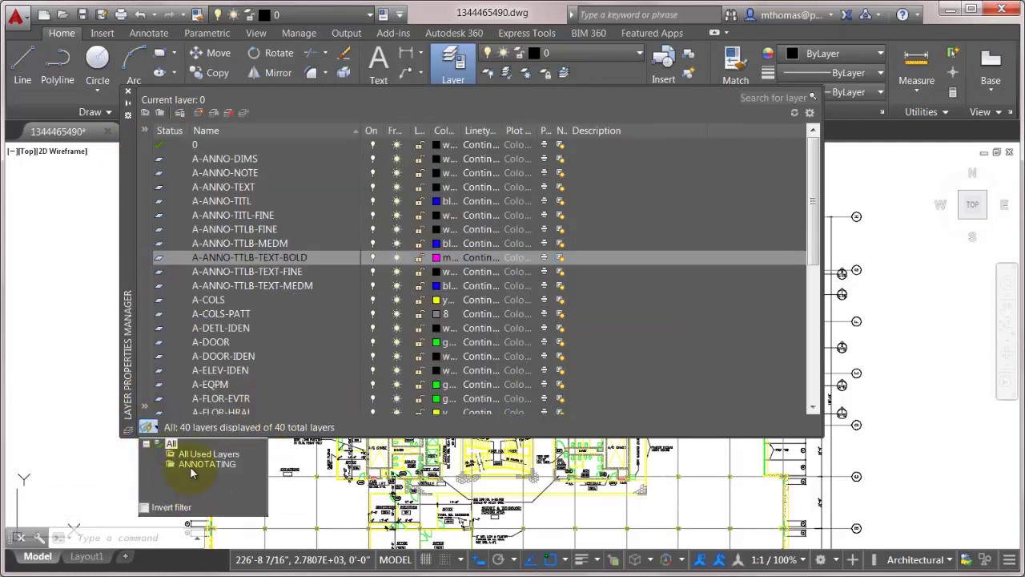
{"action": "left_click", "coordinate": [144, 406]}
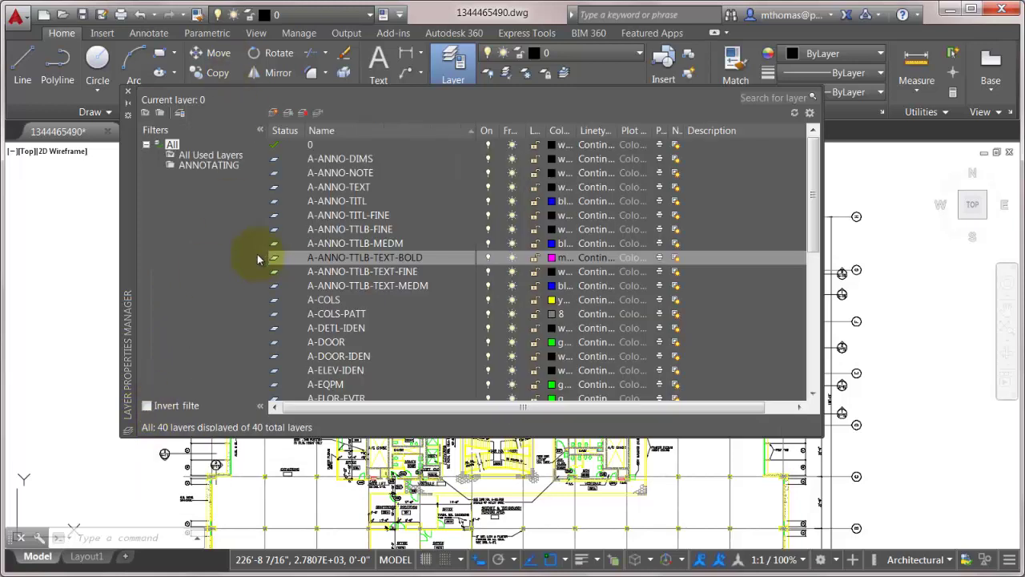
Create a new properties filter whose colour criterion is blue
{"action": "right_click", "coordinate": [172, 149]}
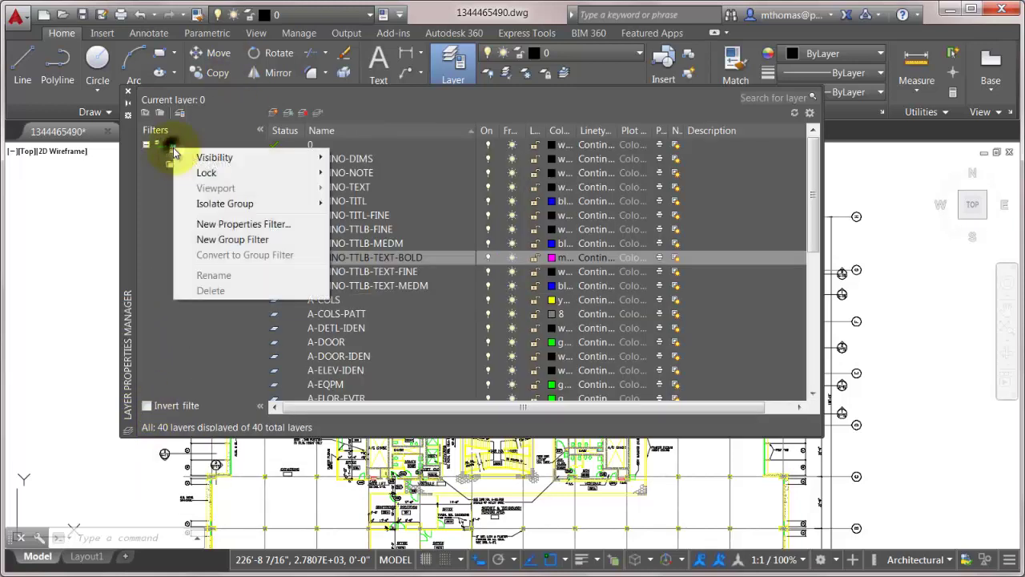
{"action": "left_click", "coordinate": [210, 225]}
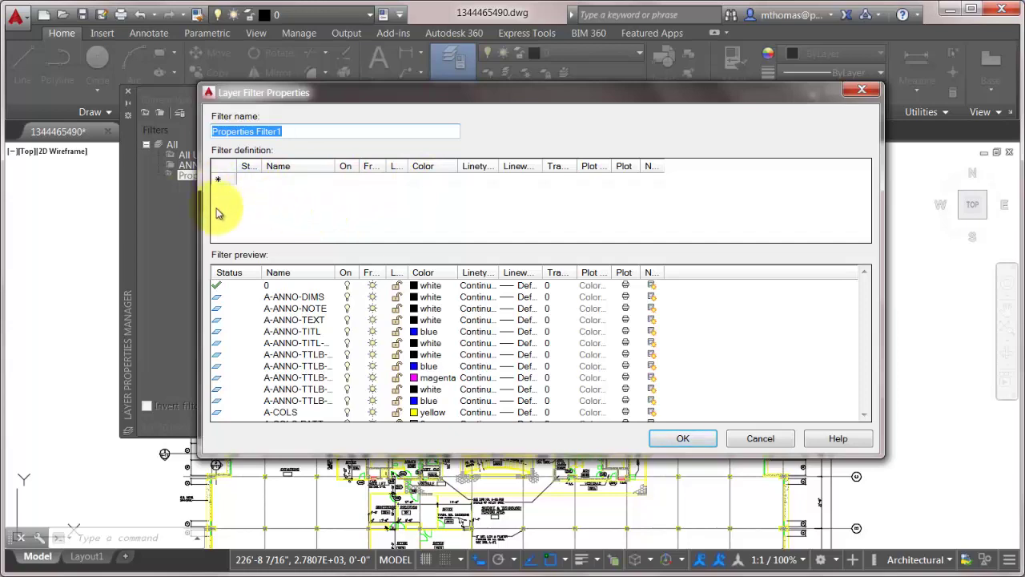
{"action": "left_click", "coordinate": [440, 179]}
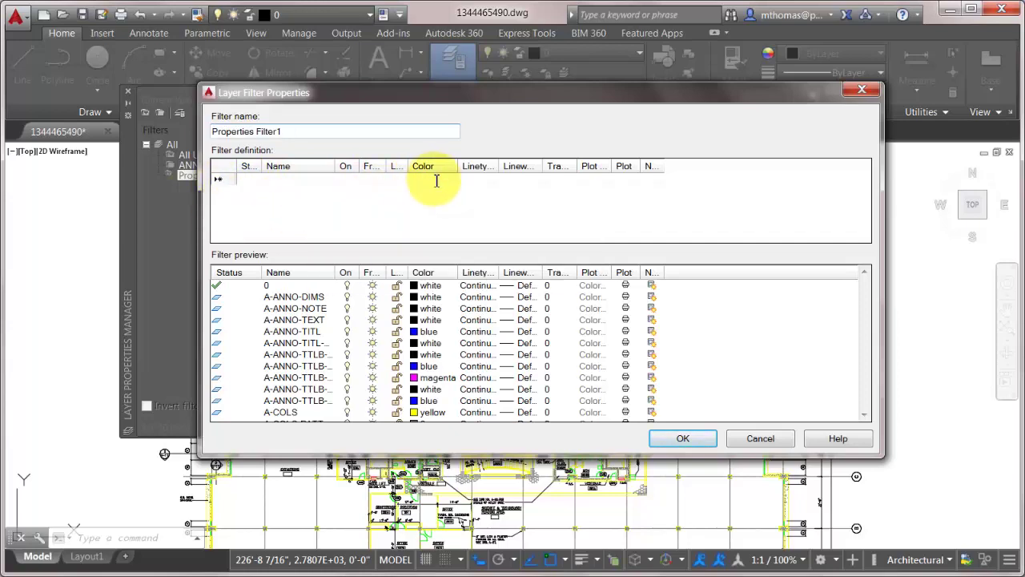
{"action": "left_click", "coordinate": [450, 181]}
{"action": "left_click", "coordinate": [444, 328]}
{"action": "left_click", "coordinate": [496, 418]}
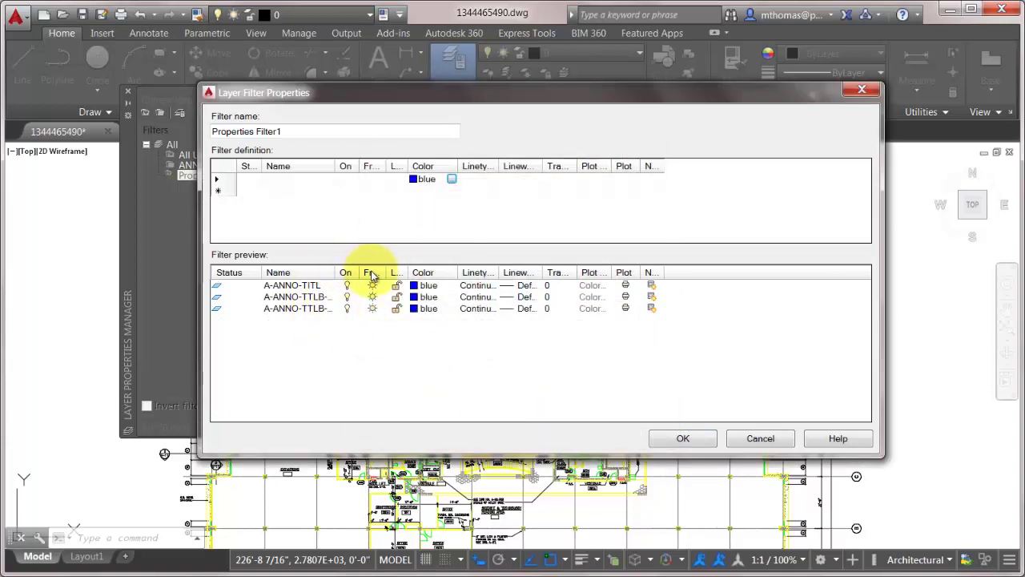
Add a second criterion row coloured red, then delete its red value
{"action": "left_click", "coordinate": [453, 192]}
{"action": "left_click", "coordinate": [451, 190]}
{"action": "left_click", "coordinate": [380, 329]}
{"action": "left_click", "coordinate": [488, 419]}
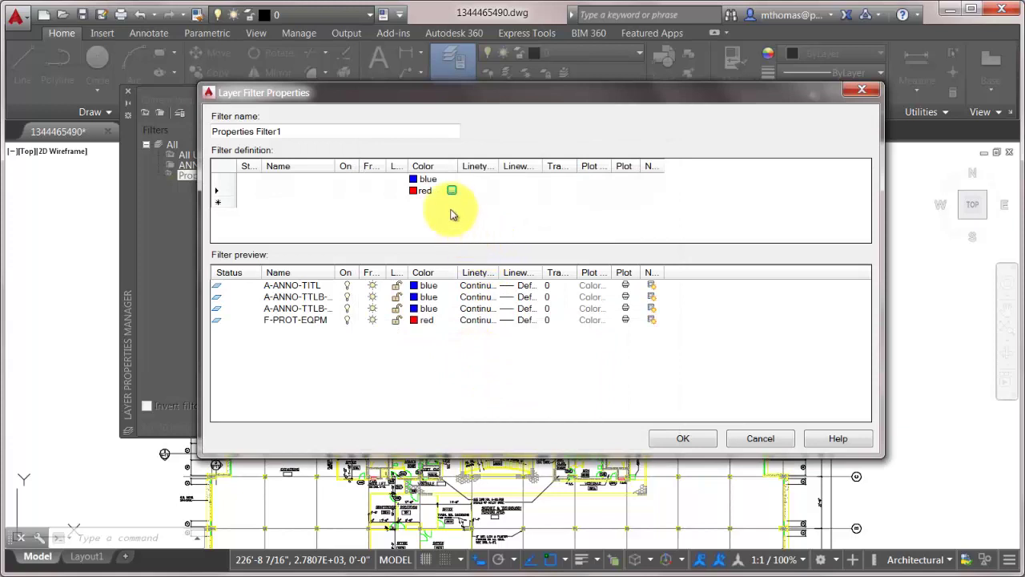
{"action": "left_click_drag", "start_coordinate": [436, 190], "coordinate": [412, 192]}
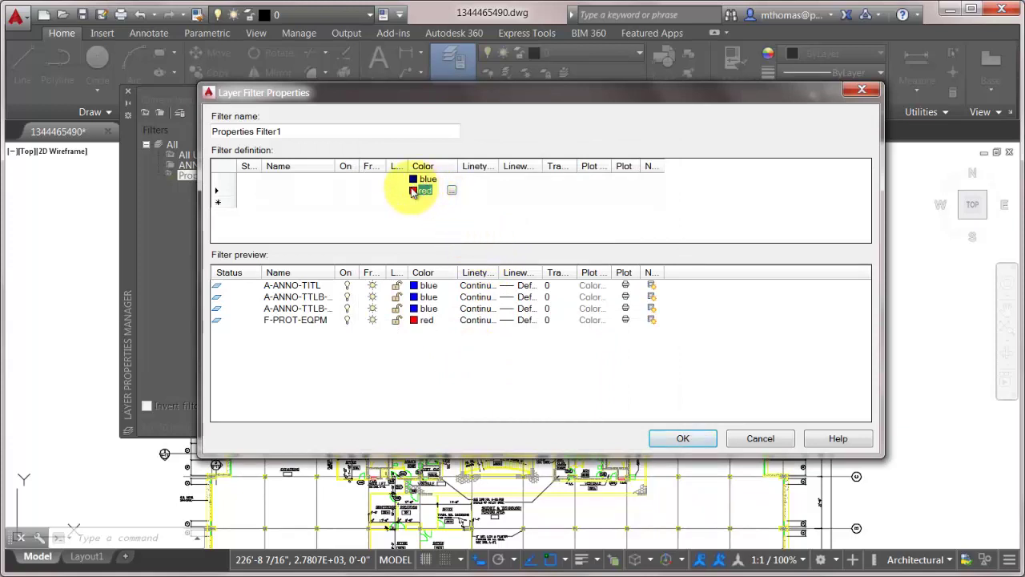
{"action": "key", "text": "BackSpace"}
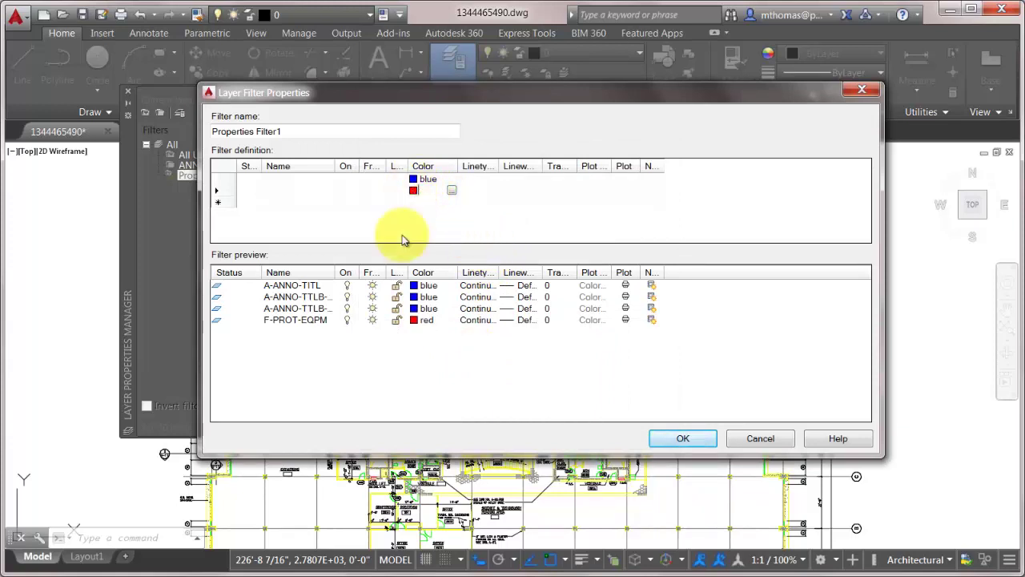
Remove the emptied red row and enter the name pattern *TTLB* beside blue
{"action": "left_click", "coordinate": [433, 179]}
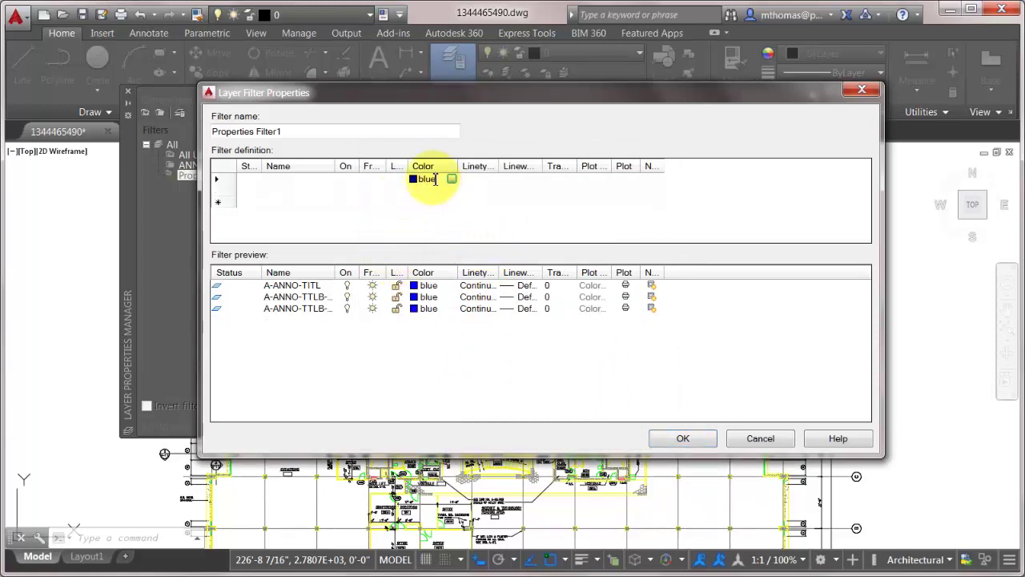
{"action": "left_click", "coordinate": [275, 185]}
{"action": "type", "text": "*"}
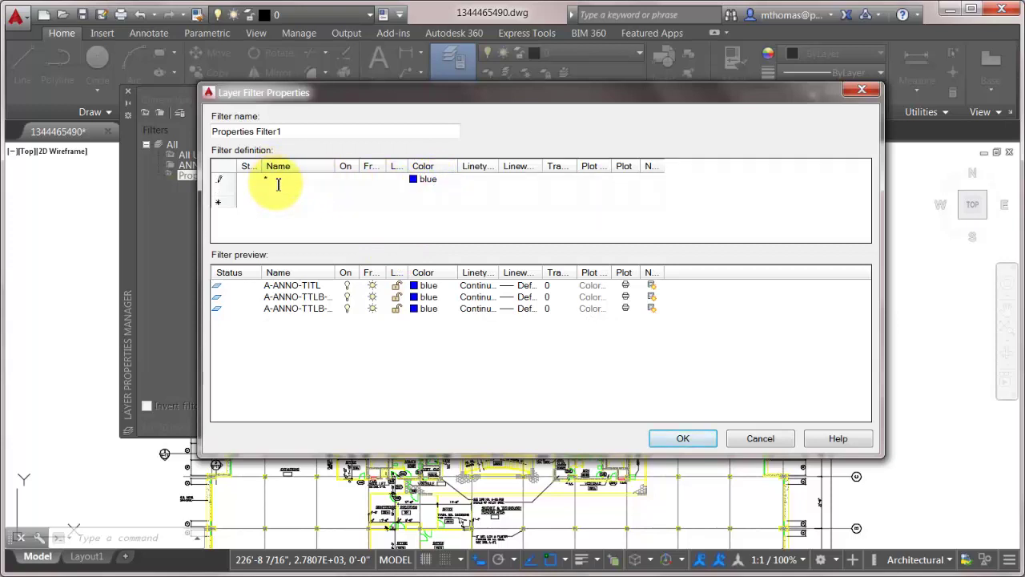
{"action": "type", "text": "TTLB"}
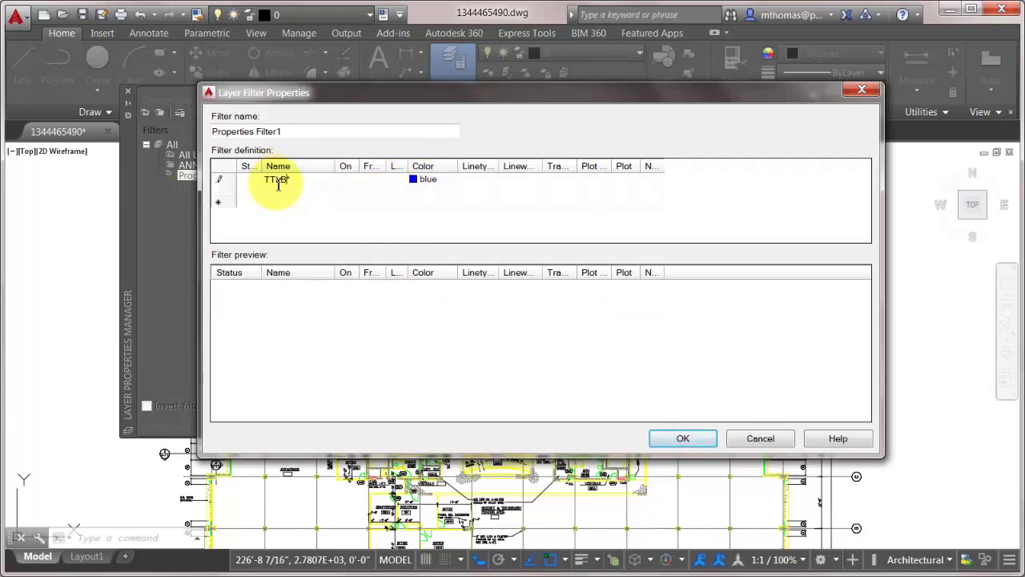
{"action": "key", "text": "BackSpace"}
{"action": "key", "text": "BackSpace"}
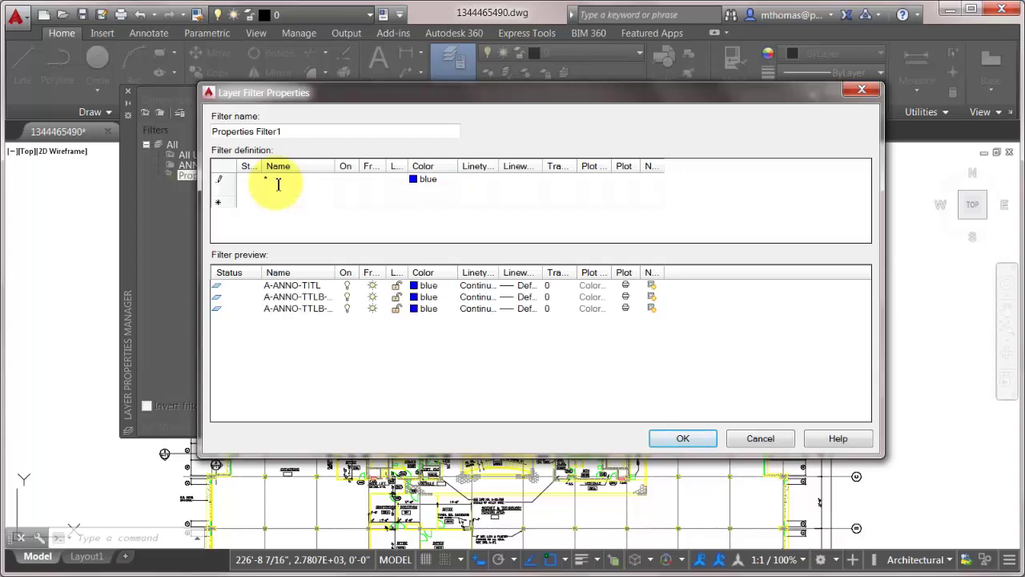
{"action": "type", "text": "TTLB"}
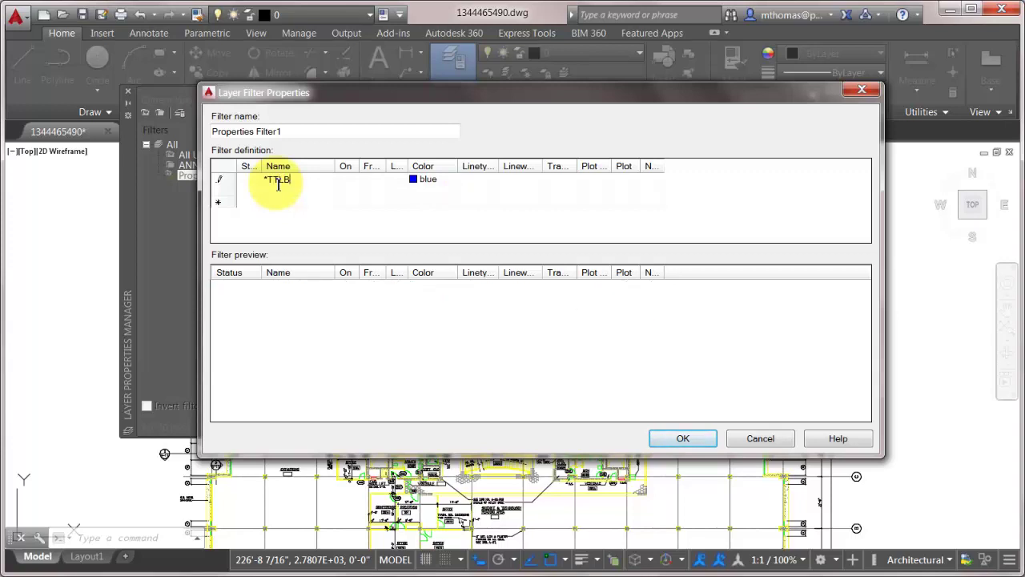
{"action": "type", "text": "*"}
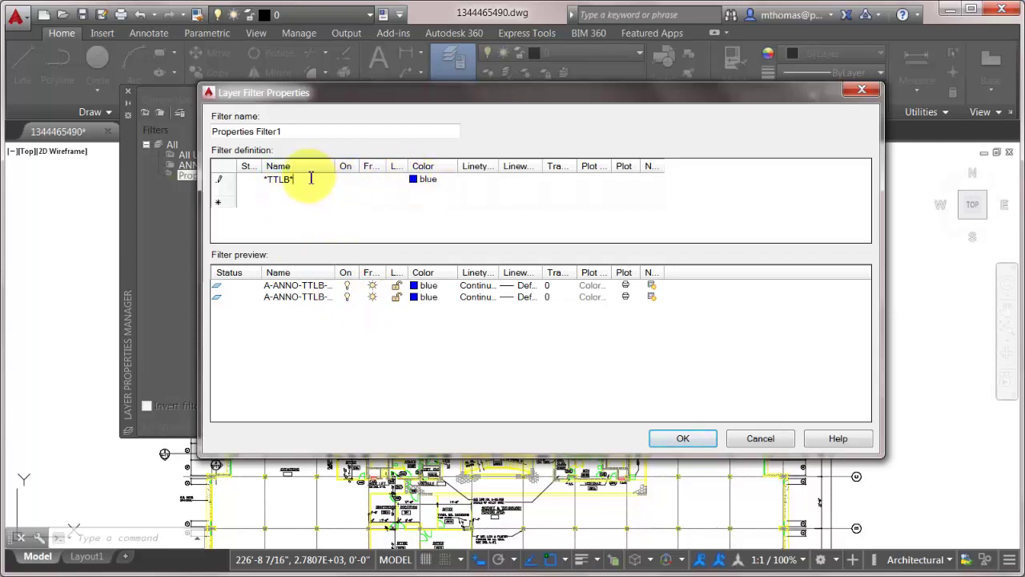
Replace the *TTLB* name pattern with *anno*, previewing ten A-ANNO layers
{"action": "left_click_drag", "start_coordinate": [310, 178], "coordinate": [252, 176]}
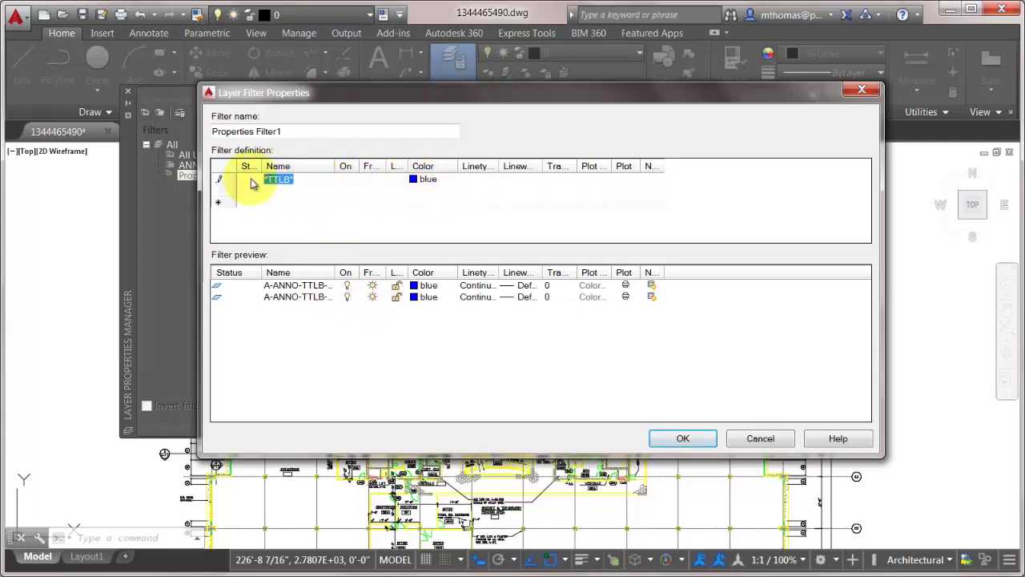
{"action": "key", "text": "BackSpace"}
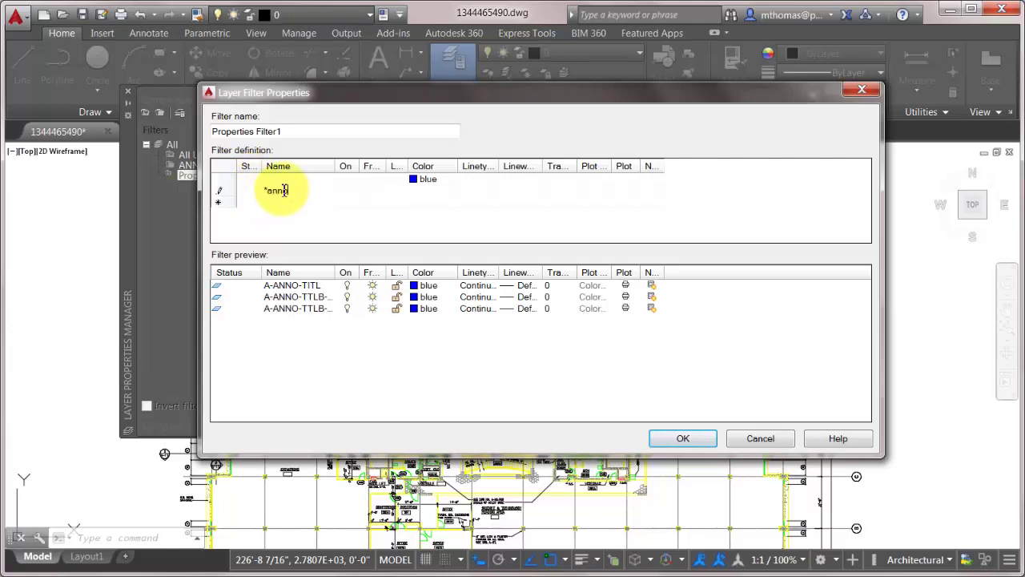
{"action": "type", "text": "*anno*"}
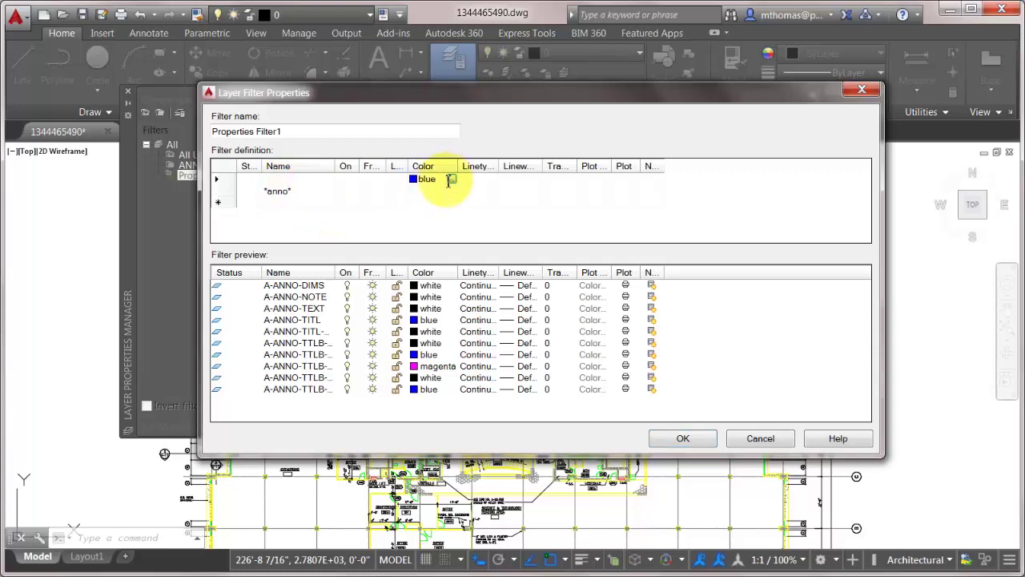
Clear blue, set the name criterion to *wall*, rename the filter WALL FILTER and save
{"action": "left_click", "coordinate": [408, 179]}
{"action": "key", "text": "Delete"}
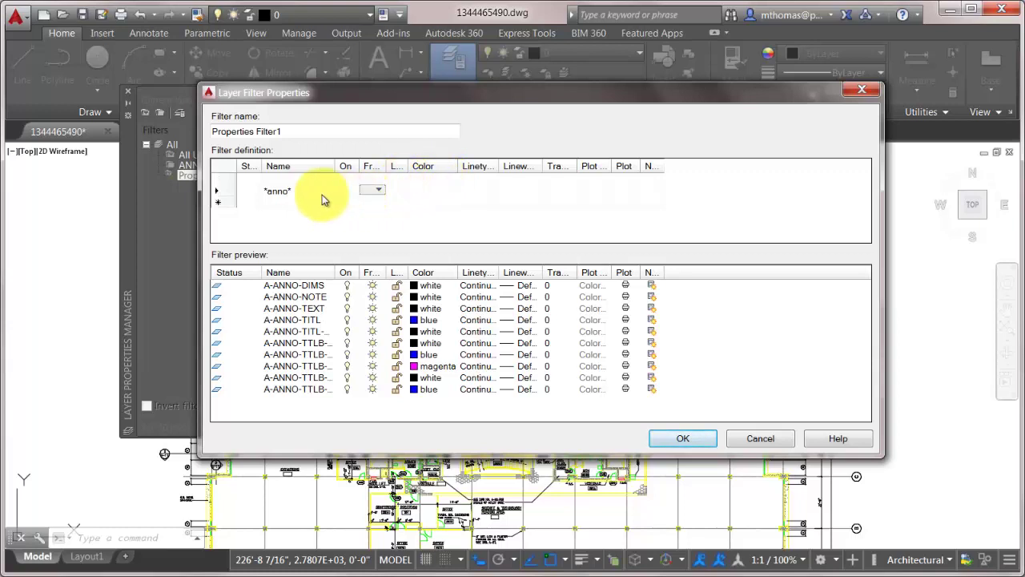
{"action": "left_click", "coordinate": [302, 190]}
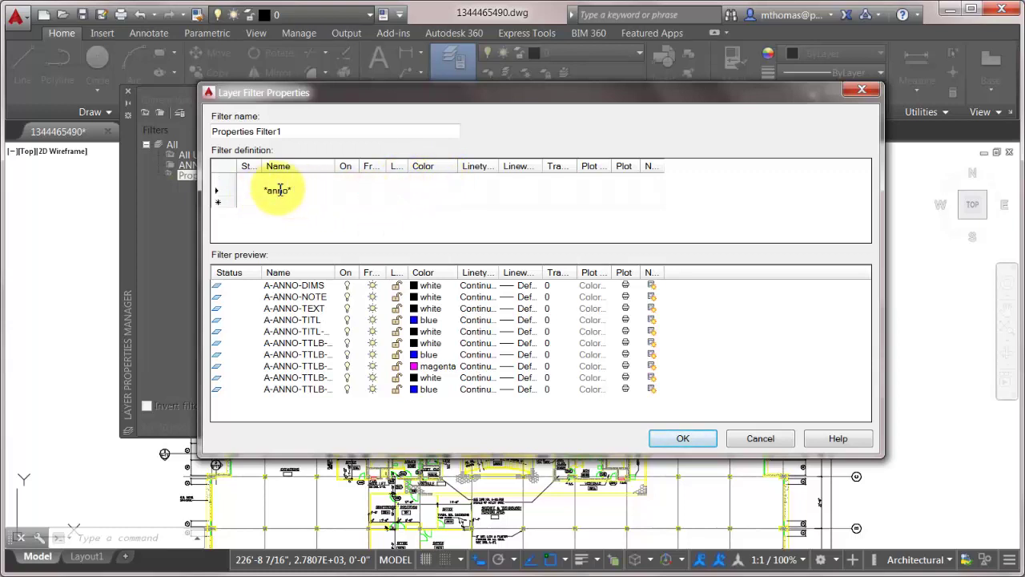
{"action": "key", "text": "Delete"}
{"action": "type", "text": "*"}
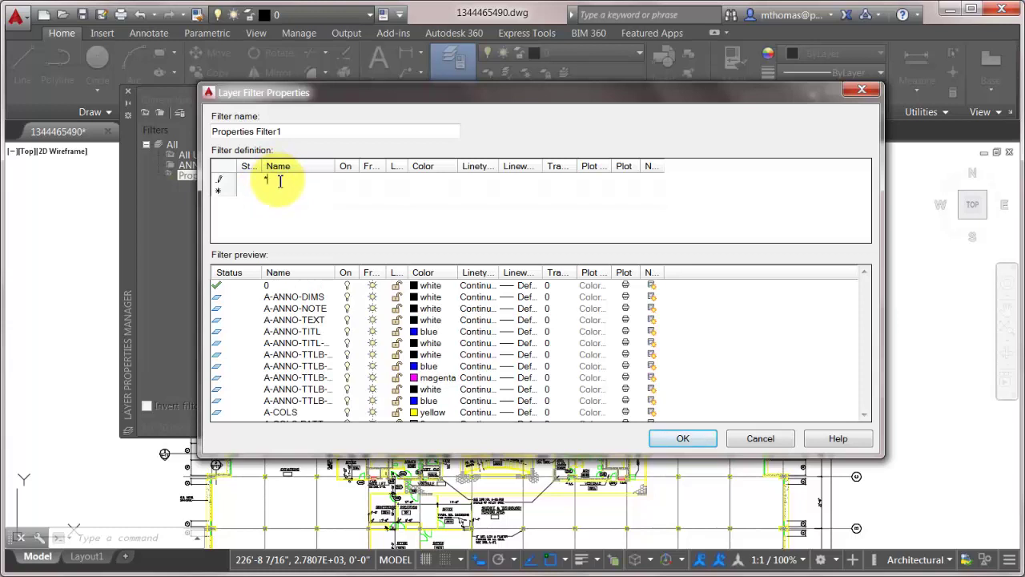
{"action": "type", "text": "wall"}
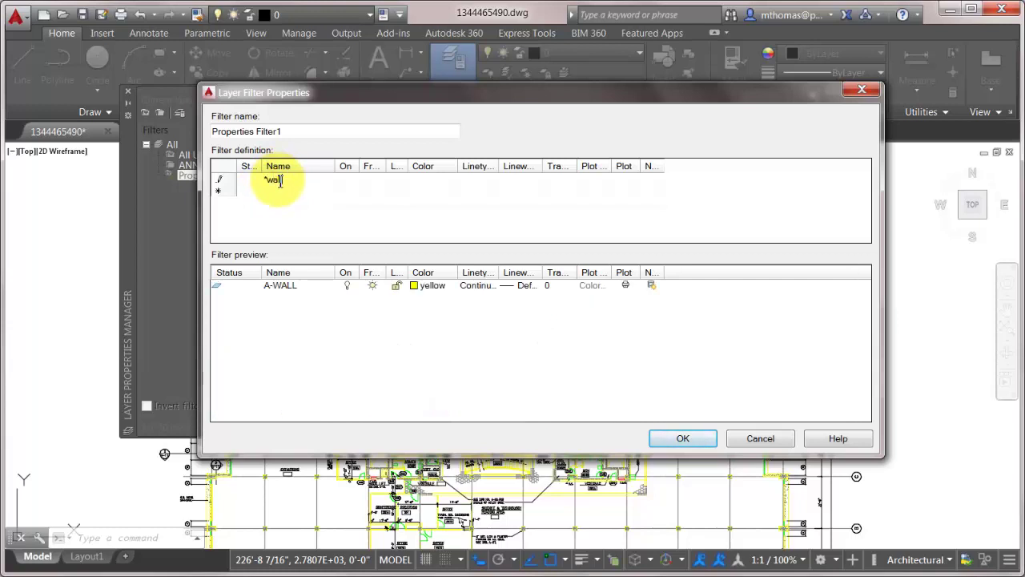
{"action": "type", "text": "*"}
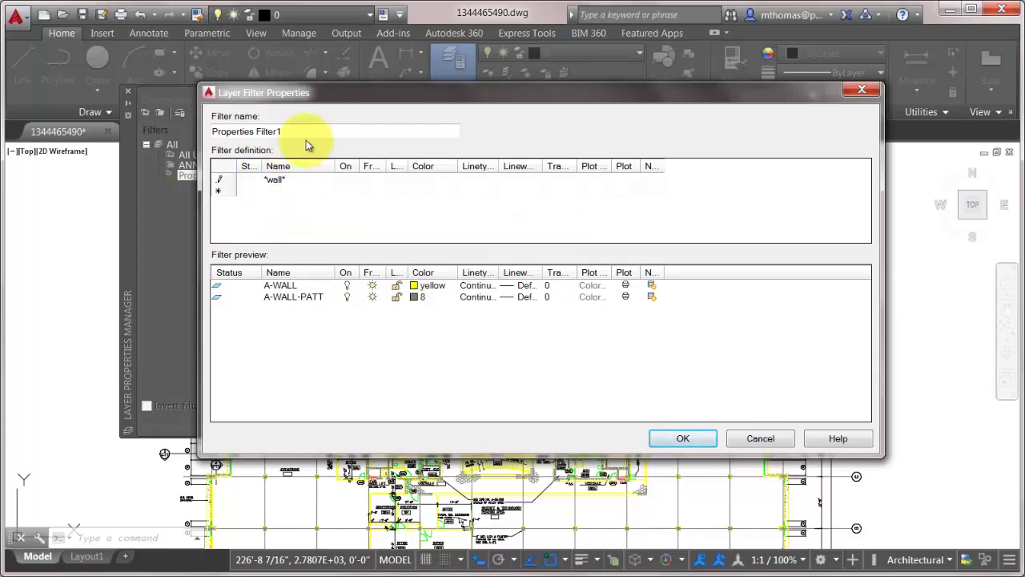
{"action": "key", "text": "shift+Tab"}
{"action": "type", "text": "WA"}
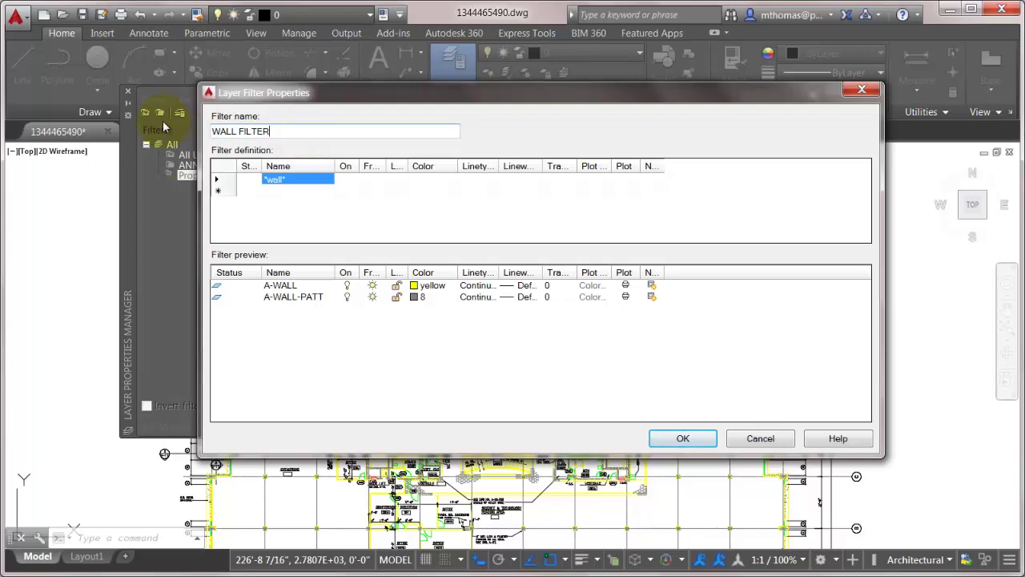
{"action": "left_click", "coordinate": [683, 438]}
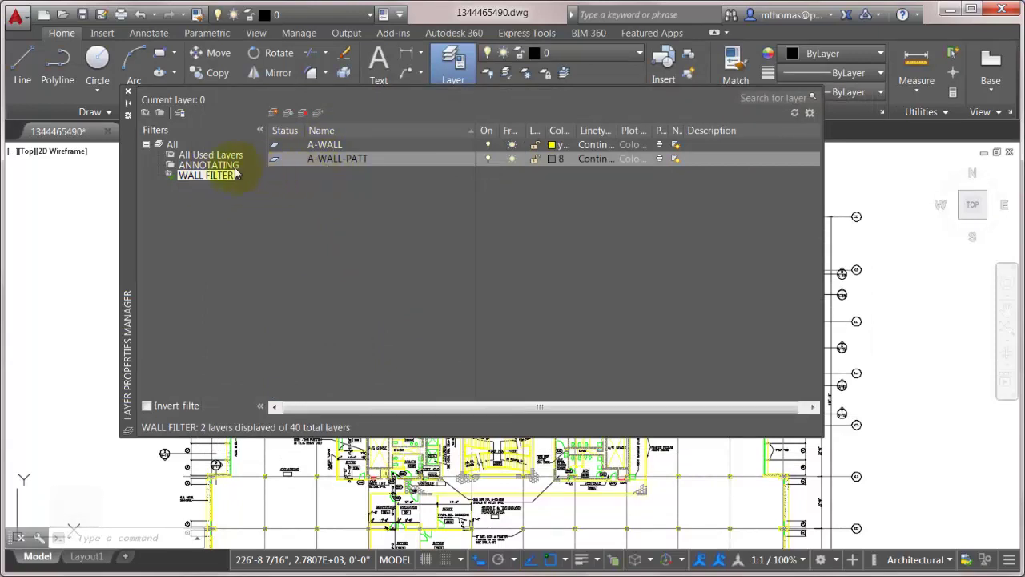
Add layer My-WALL and verify WALL FILTER now shows 3 of 41 layers
{"action": "left_click", "coordinate": [169, 146]}
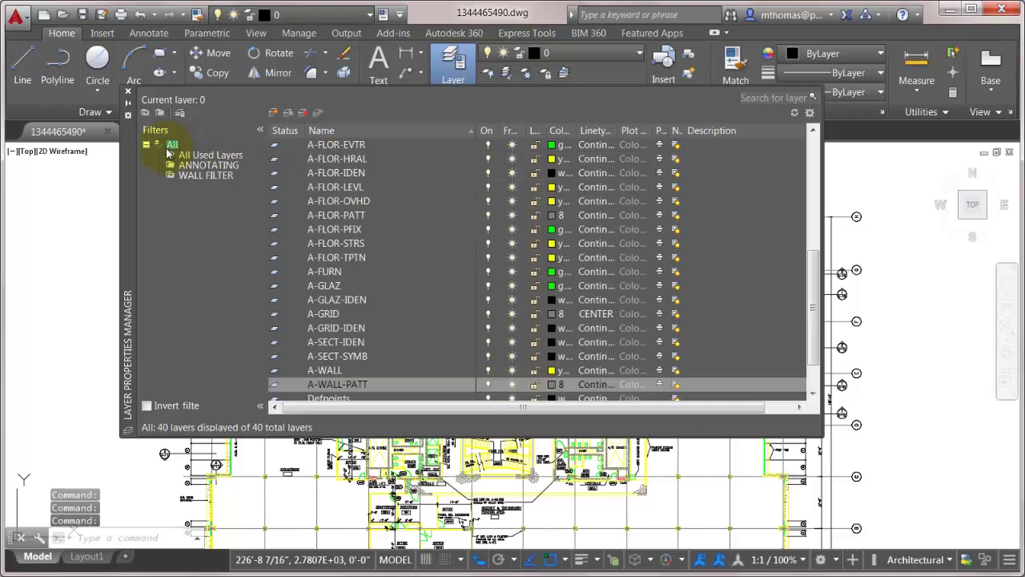
{"action": "left_click", "coordinate": [272, 113]}
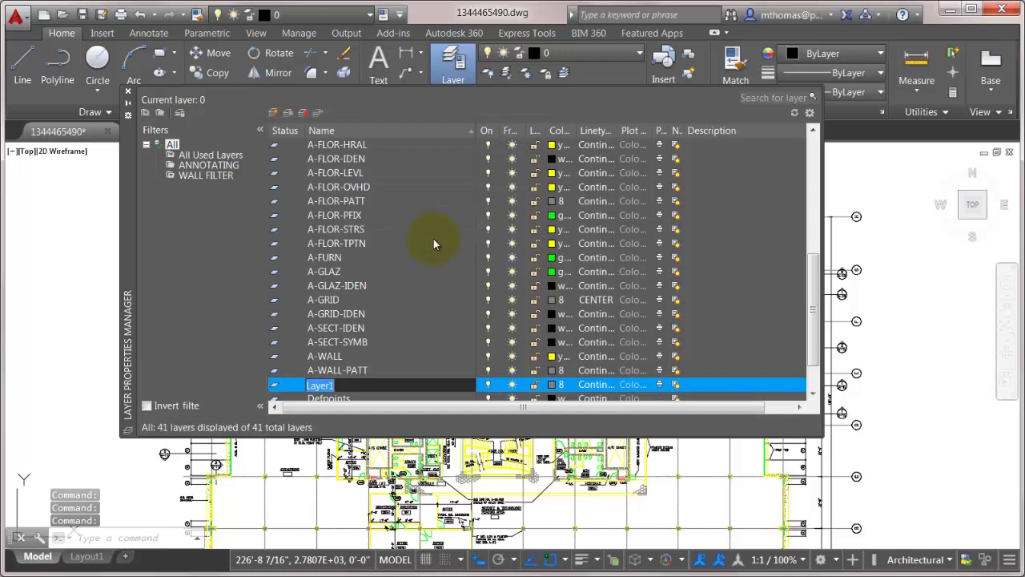
{"action": "type", "text": "M"}
{"action": "type", "text": "y_W"}
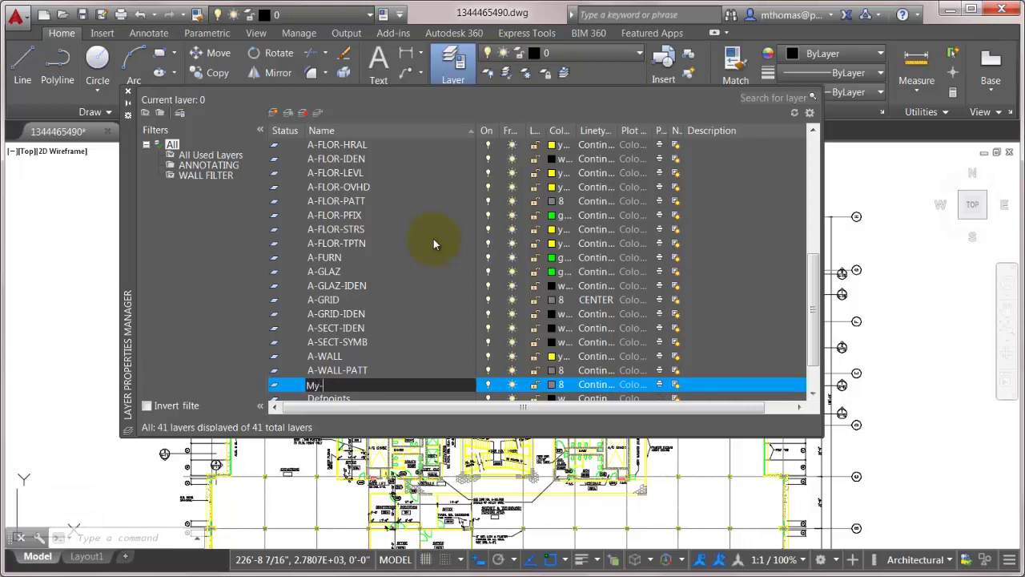
{"action": "key", "text": "Return"}
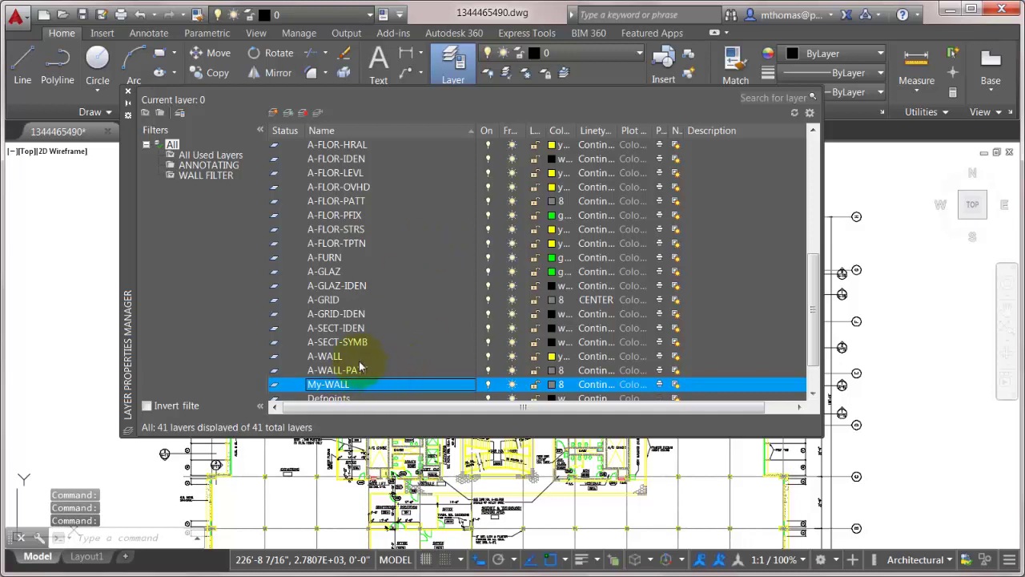
{"action": "left_click", "coordinate": [223, 176]}
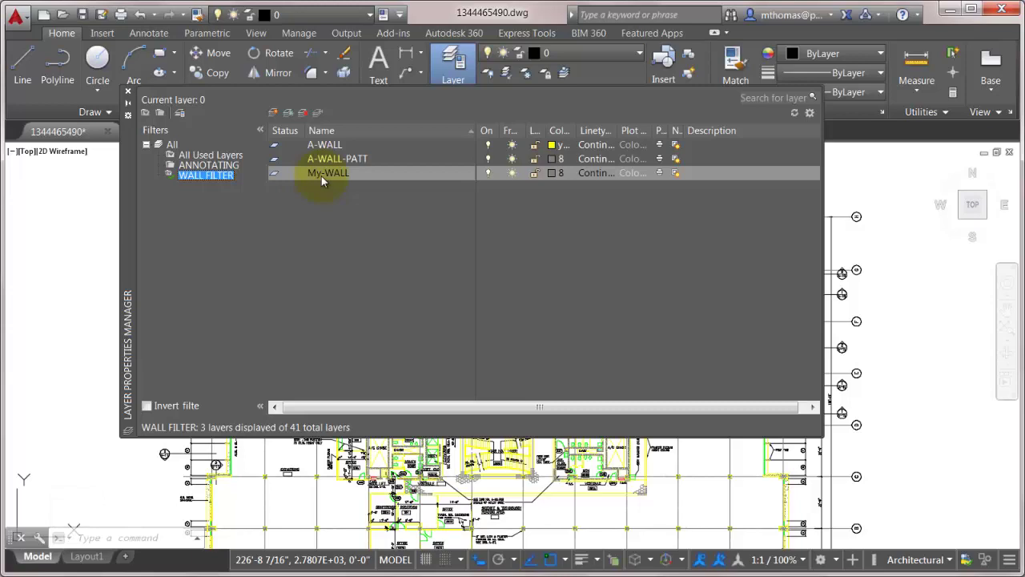
Create a properties filter with colour criteria blue and white, saved as Properties Filter1
{"action": "left_click", "coordinate": [170, 145]}
{"action": "right_click", "coordinate": [170, 147]}
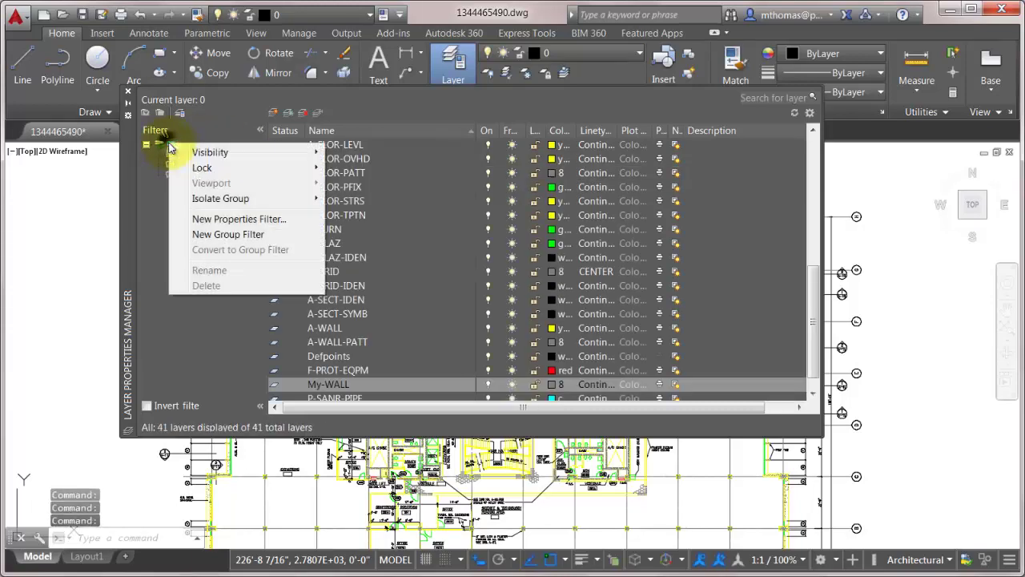
{"action": "left_click", "coordinate": [229, 219]}
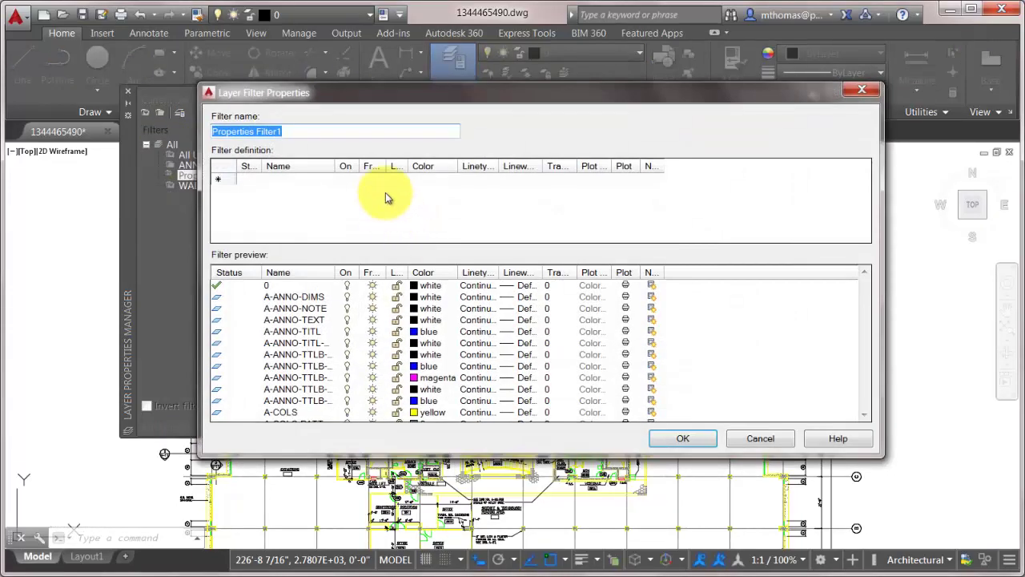
{"action": "left_click", "coordinate": [422, 180]}
{"action": "left_click", "coordinate": [453, 183]}
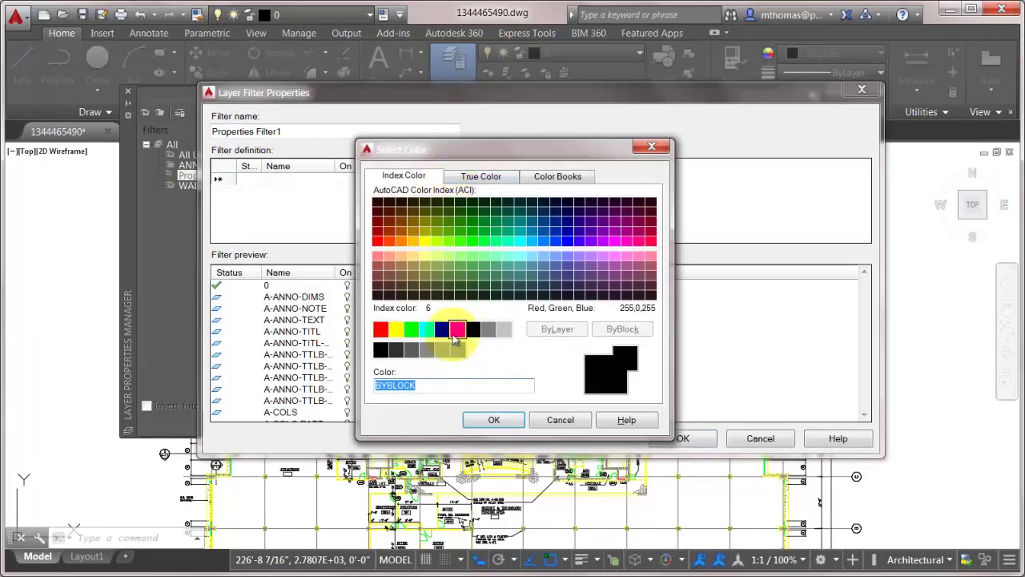
{"action": "left_click", "coordinate": [447, 335]}
{"action": "left_click", "coordinate": [480, 418]}
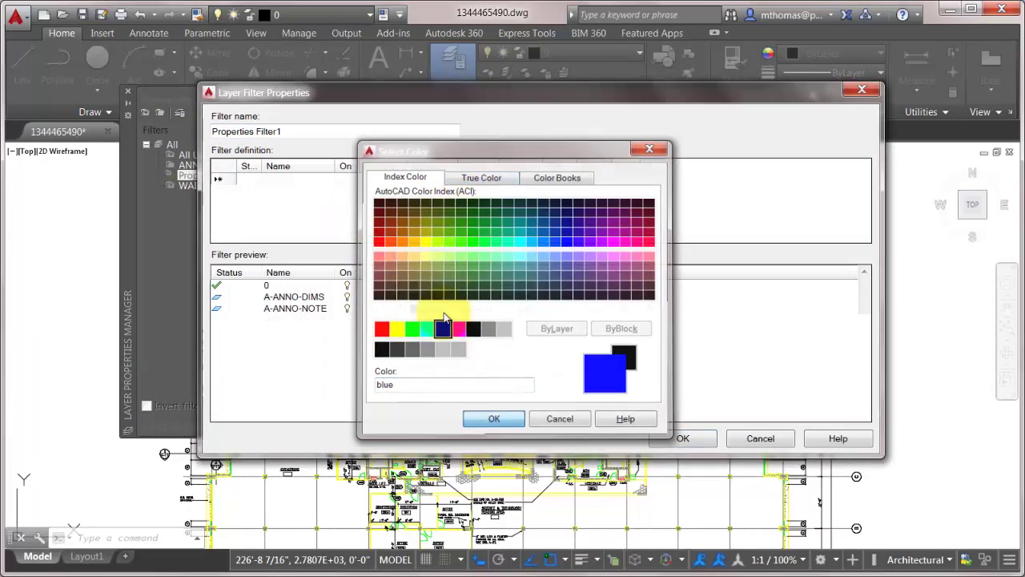
{"action": "left_click", "coordinate": [452, 181]}
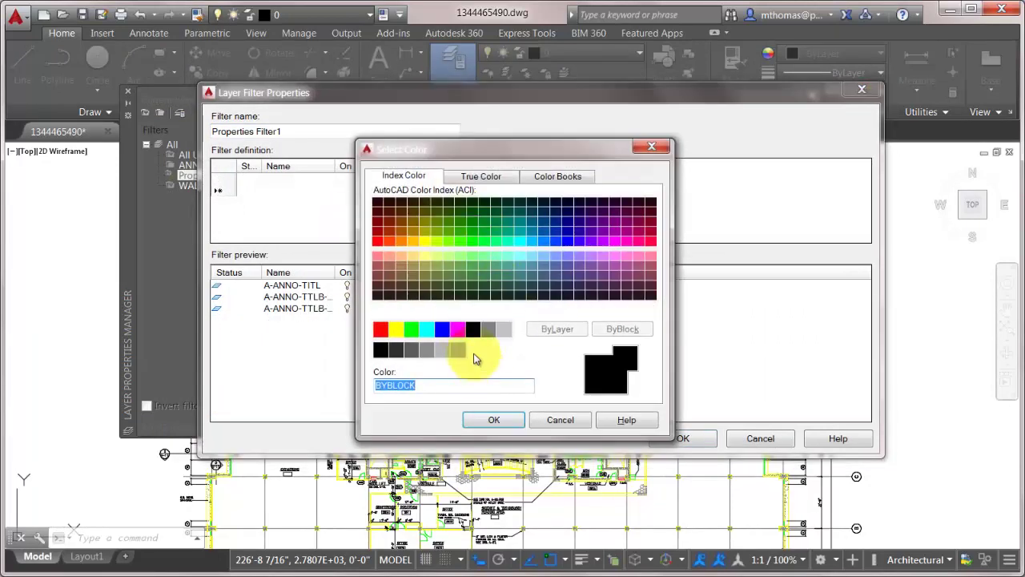
{"action": "left_click", "coordinate": [472, 329]}
{"action": "left_click", "coordinate": [494, 420]}
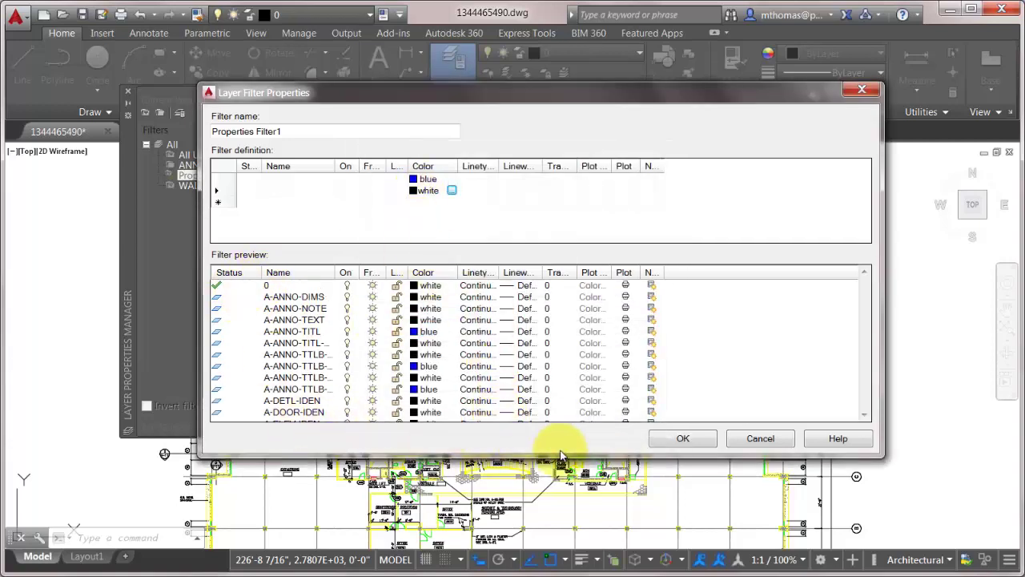
{"action": "left_click", "coordinate": [709, 437]}
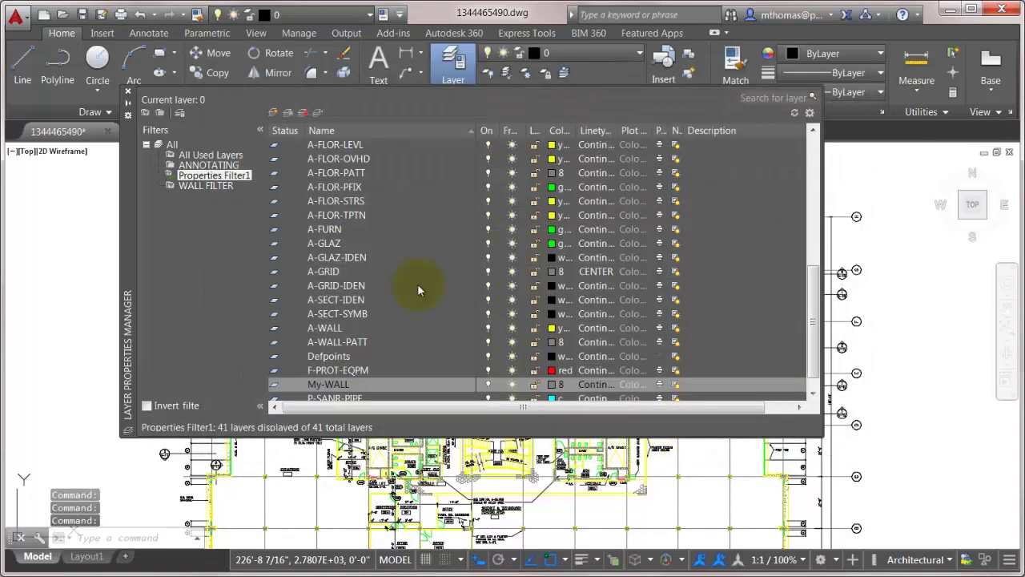
Change layer A-EQPM's colour from green to white
{"action": "left_click", "coordinate": [172, 144]}
{"action": "left_click", "coordinate": [554, 215]}
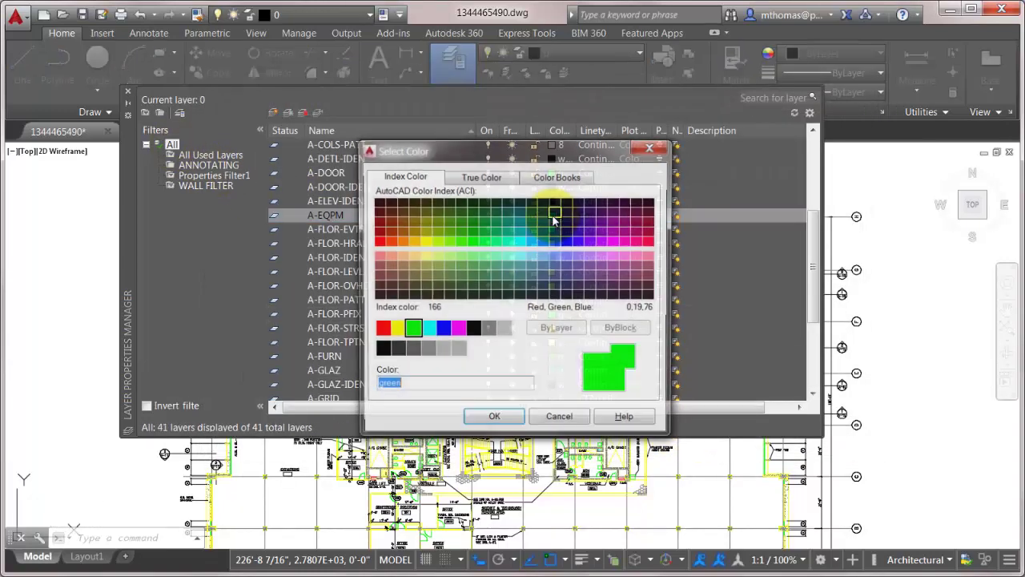
{"action": "left_click", "coordinate": [473, 329]}
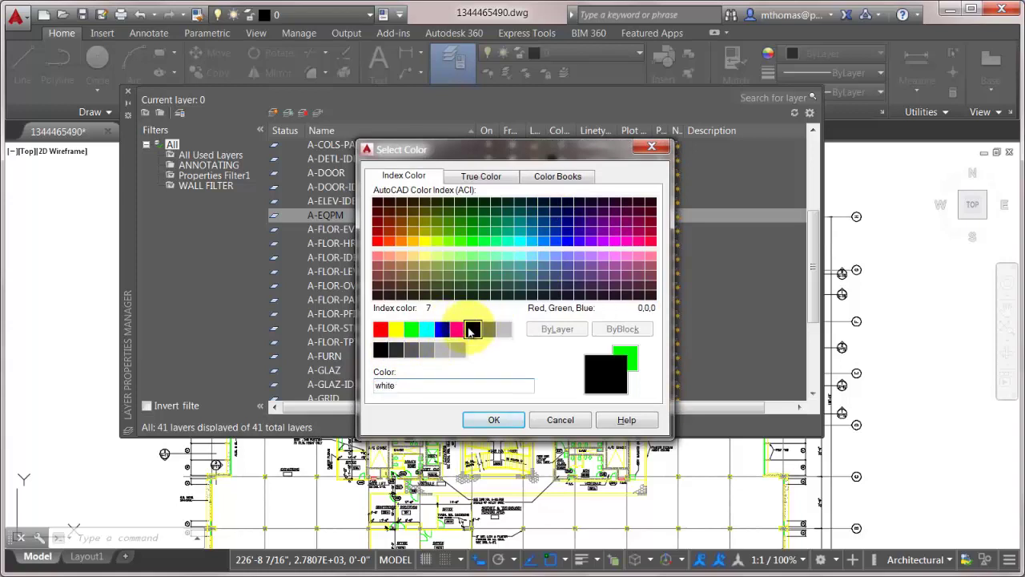
{"action": "left_click", "coordinate": [495, 419]}
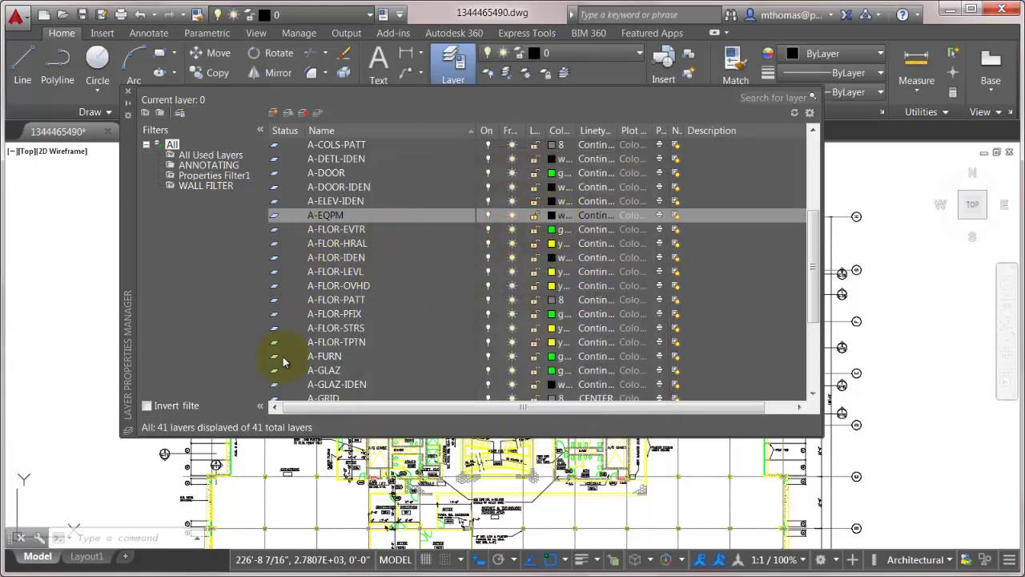
Check that Properties Filter1 now lists 21 of 41 layers
{"action": "left_click", "coordinate": [195, 187]}
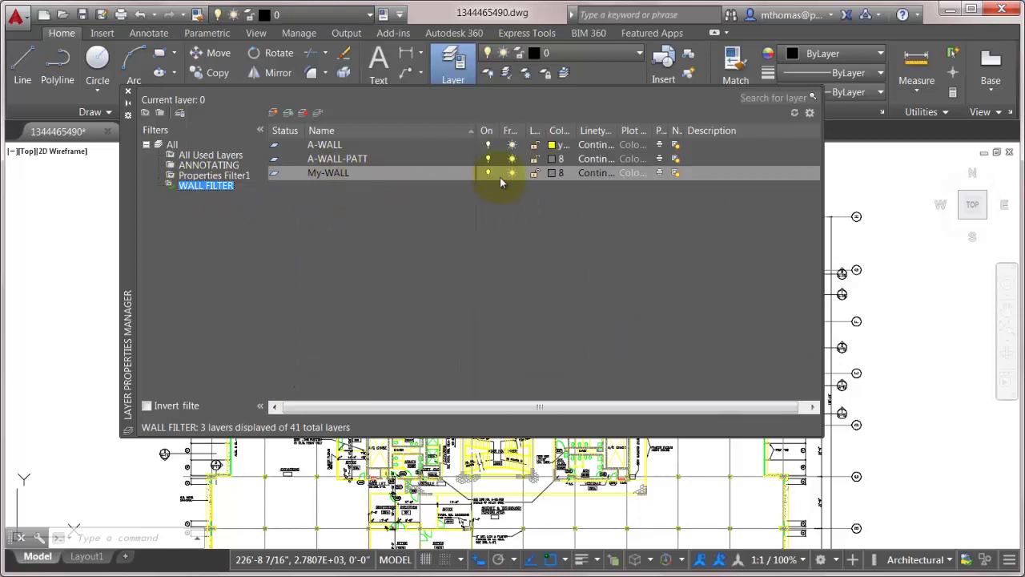
{"action": "left_click", "coordinate": [205, 176]}
{"action": "left_click", "coordinate": [361, 201]}
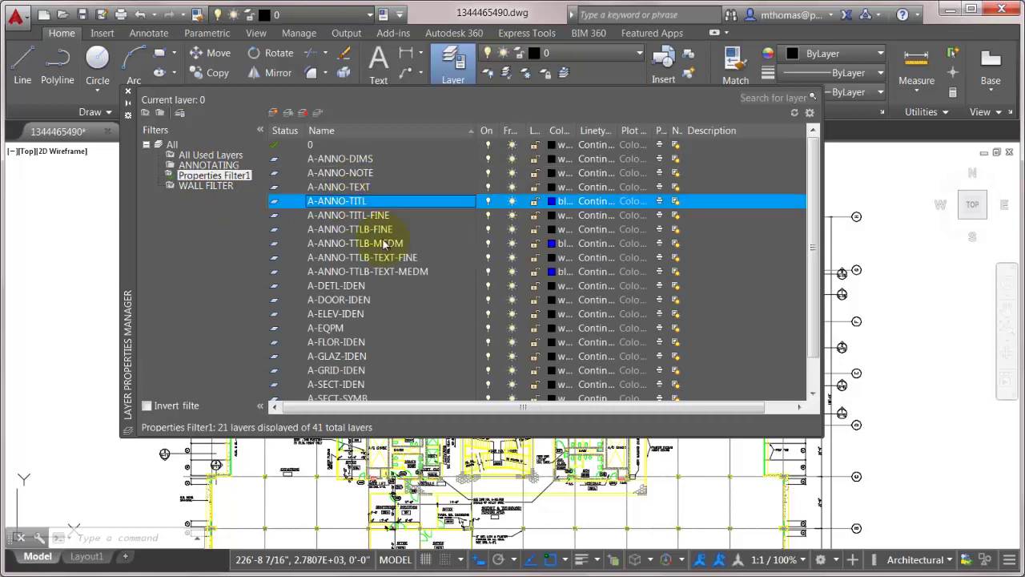
{"action": "scroll", "coordinate": [396, 272], "scroll_direction": "down", "scroll_amount": 1}
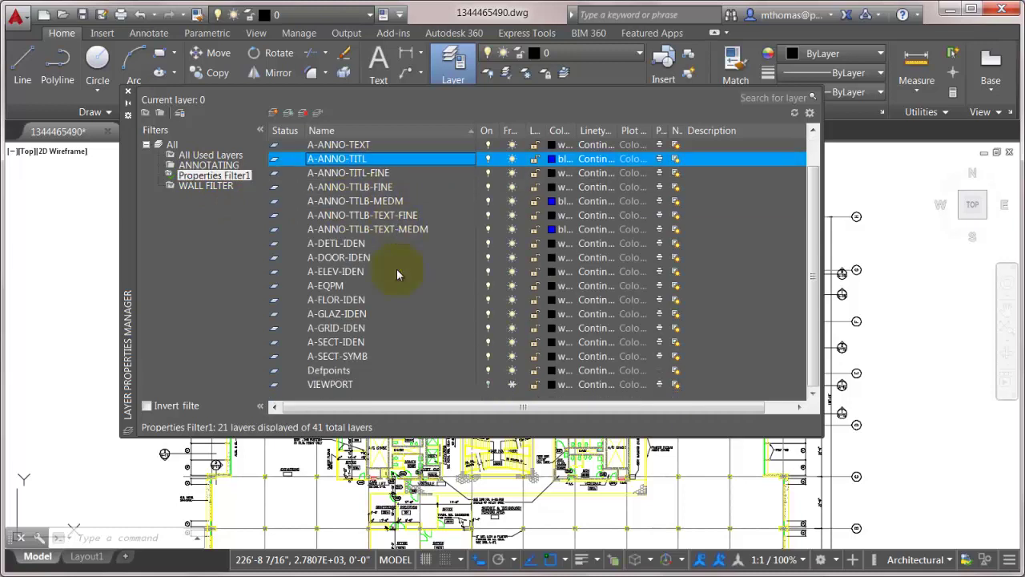
{"action": "scroll", "coordinate": [397, 272], "scroll_direction": "up", "scroll_amount": 1}
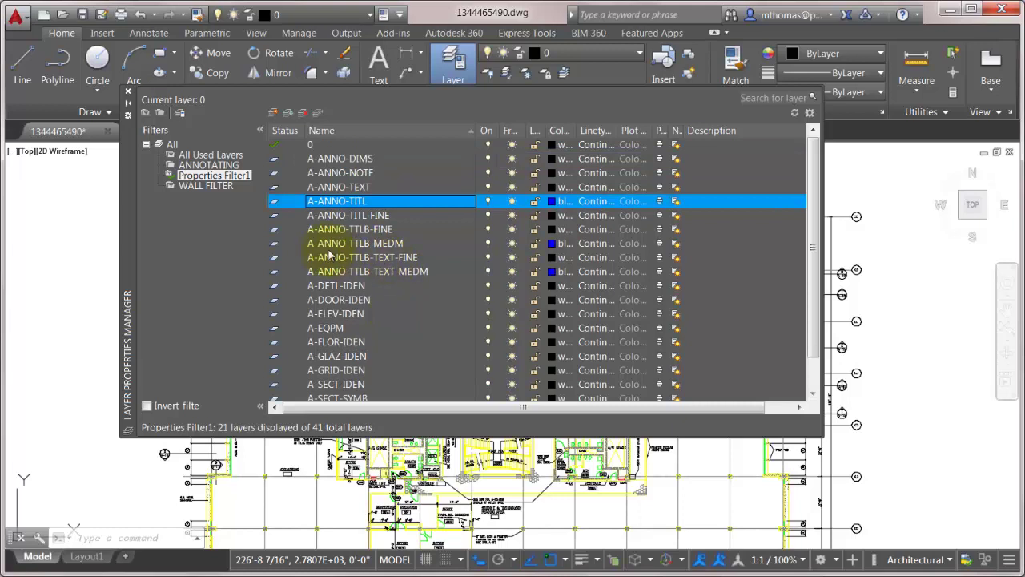
{"action": "left_click", "coordinate": [210, 186]}
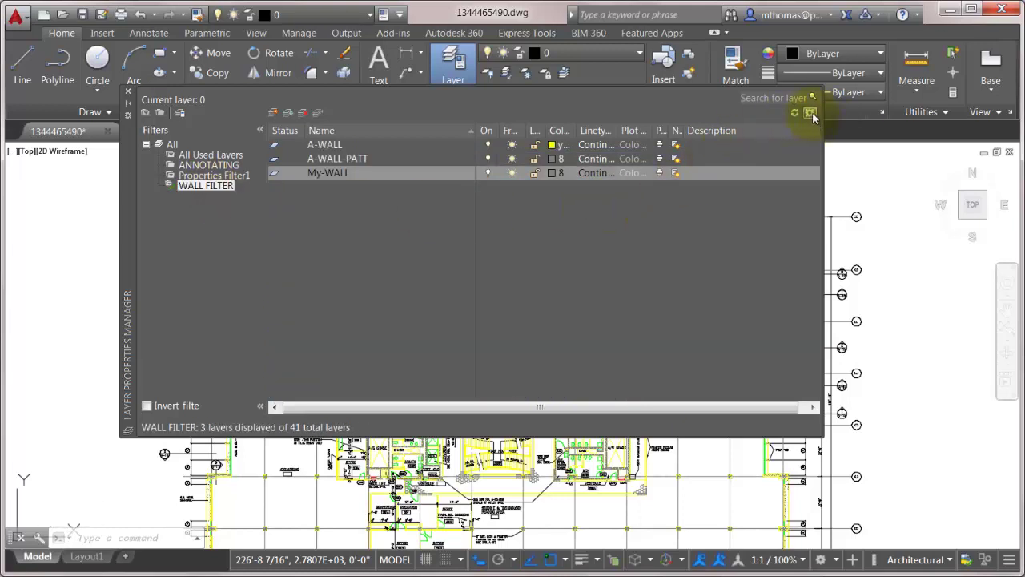
{"action": "left_click", "coordinate": [567, 54]}
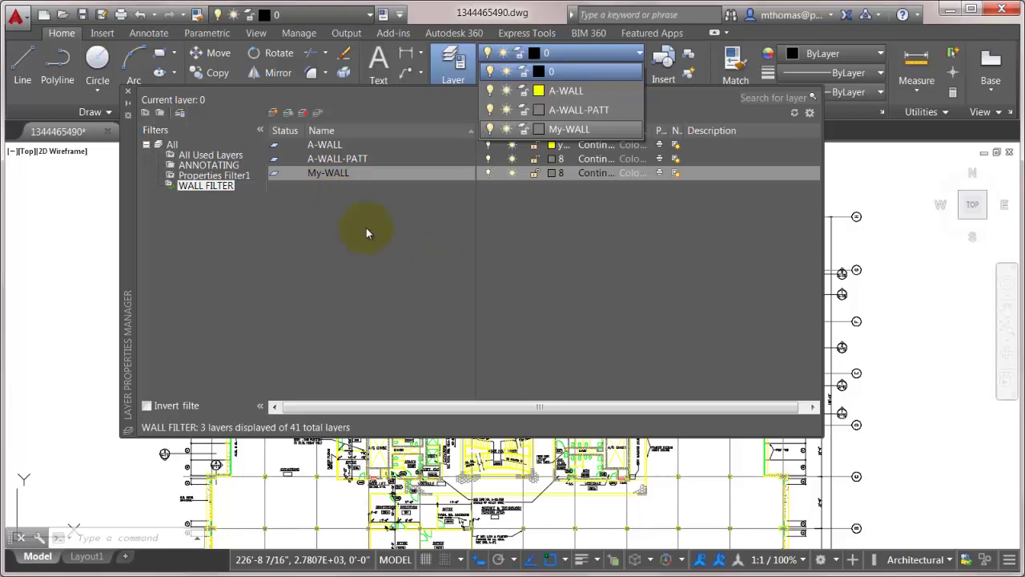
{"action": "left_click", "coordinate": [181, 406]}
{"action": "left_click", "coordinate": [178, 406]}
{"action": "left_click", "coordinate": [173, 406]}
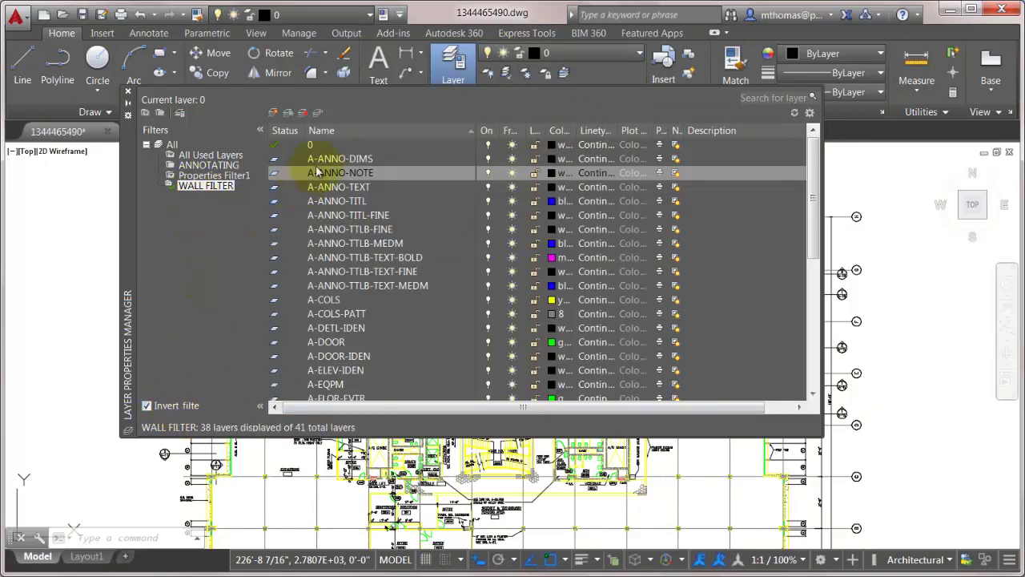
{"action": "left_click", "coordinate": [180, 407]}
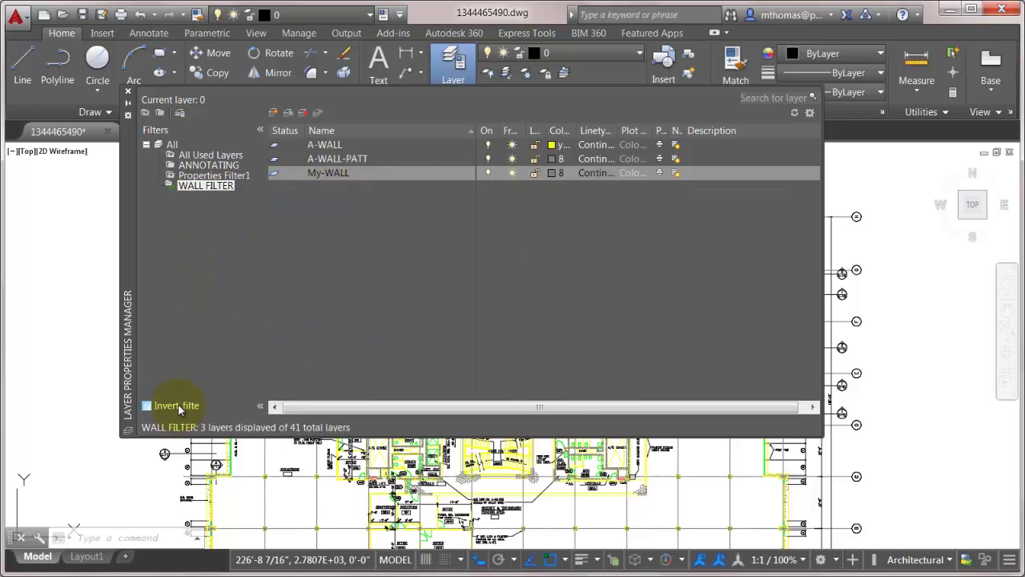